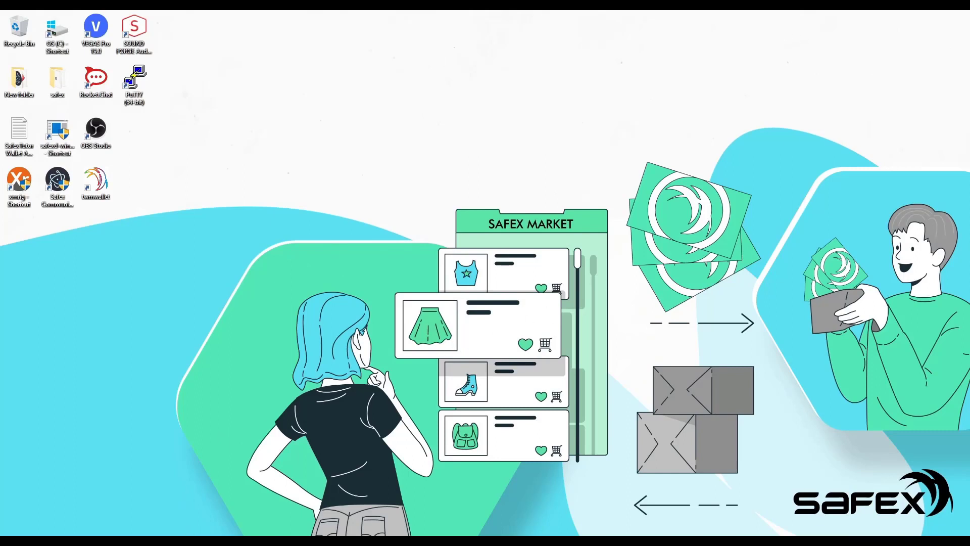
# Search the web for xcalibra in an incognito browser window, open the xcalibra.com exchange and log in to the account.
pyautogui.click(200, 507)
pyautogui.write('xc')
pyautogui.press('Down')
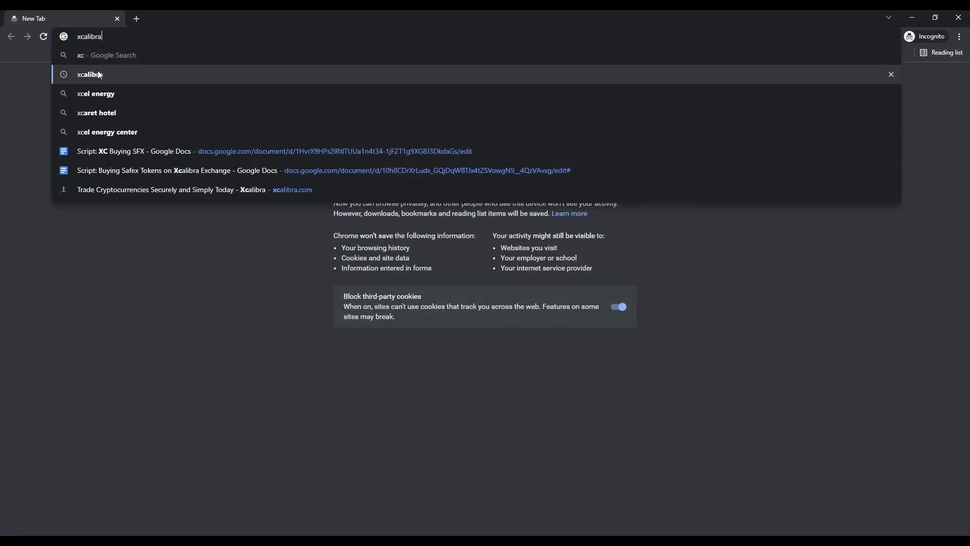
pyautogui.press('Return')
pyautogui.click(183, 178)
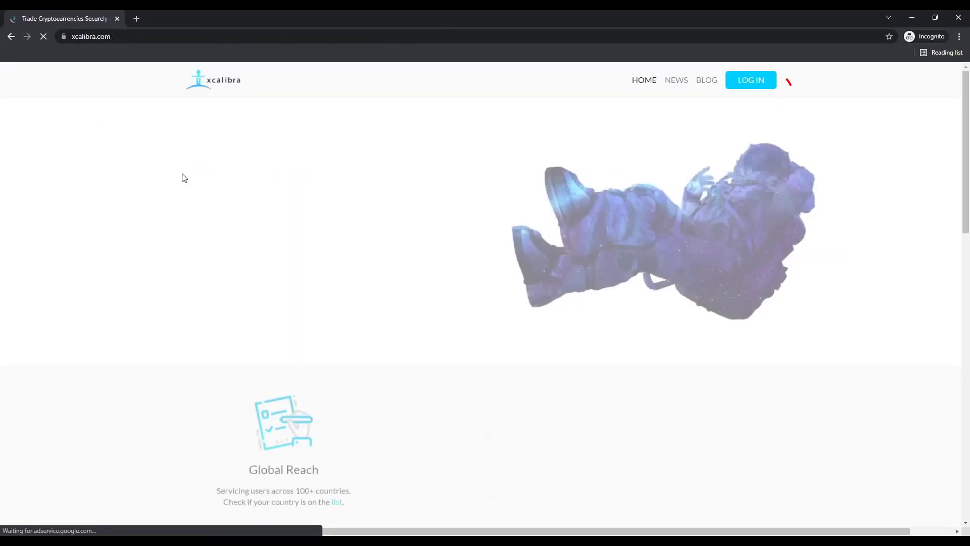
pyautogui.click(699, 73)
pyautogui.click(489, 337)
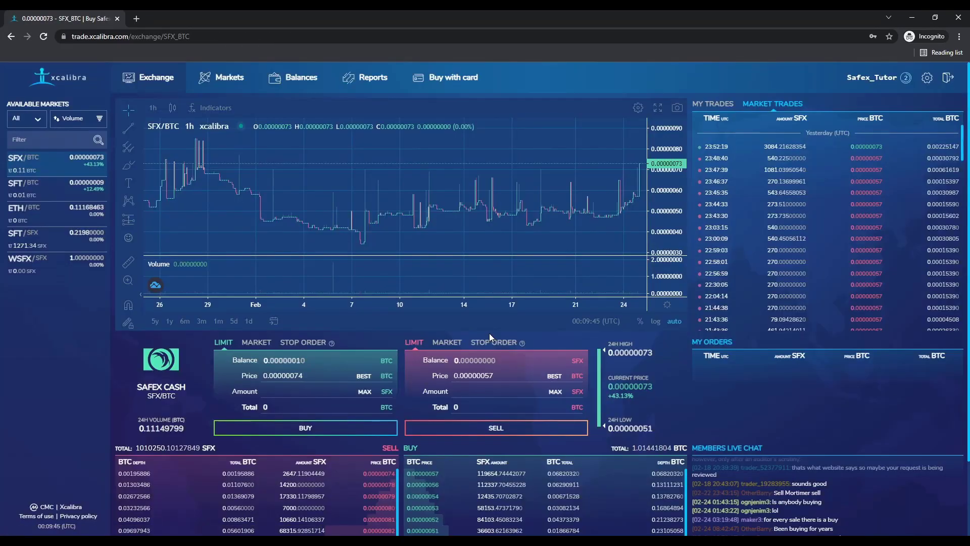
# Start a card purchase of BTC with the amount to pay set to 200 USD and continue to the checkout.
pyautogui.click(452, 78)
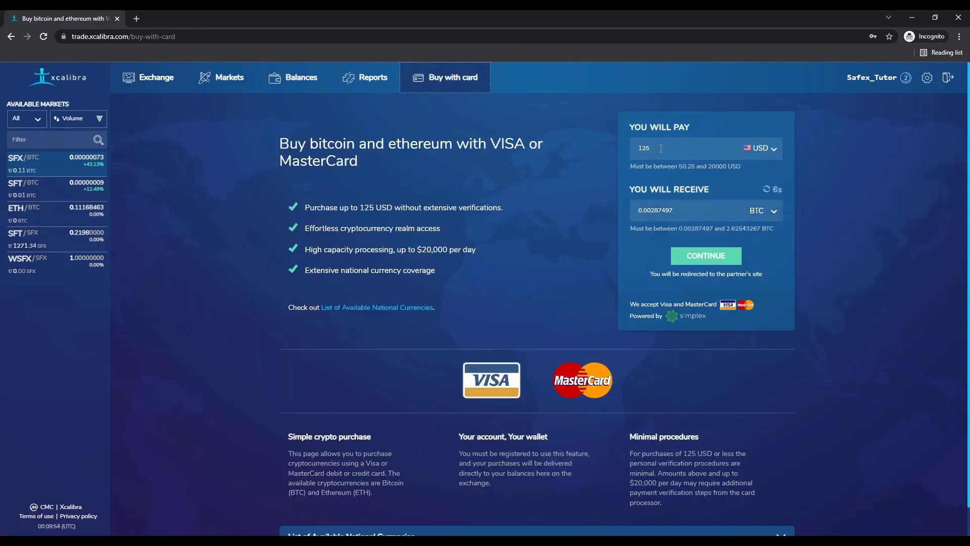
pyautogui.press('BackSpace')
pyautogui.press('BackSpace')
pyautogui.press('BackSpace')
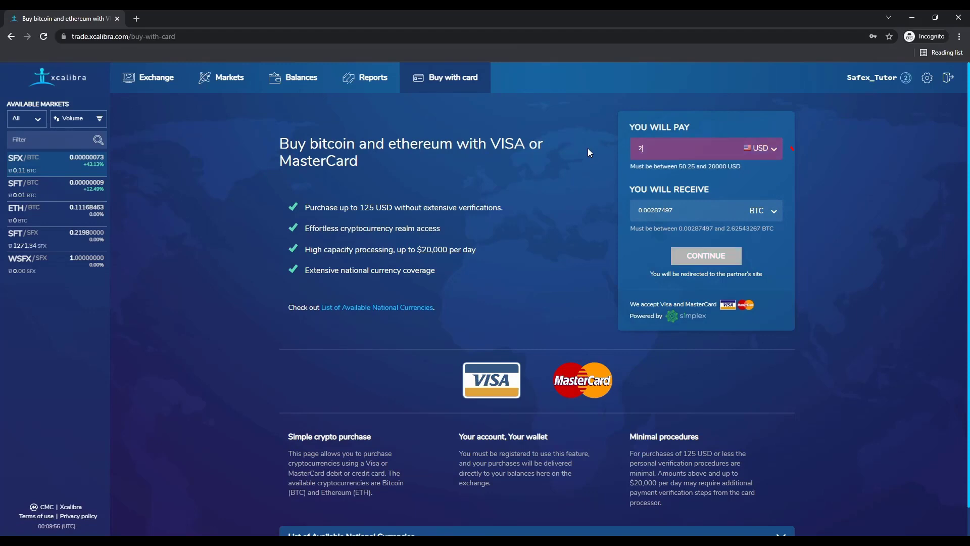
pyautogui.write('200')
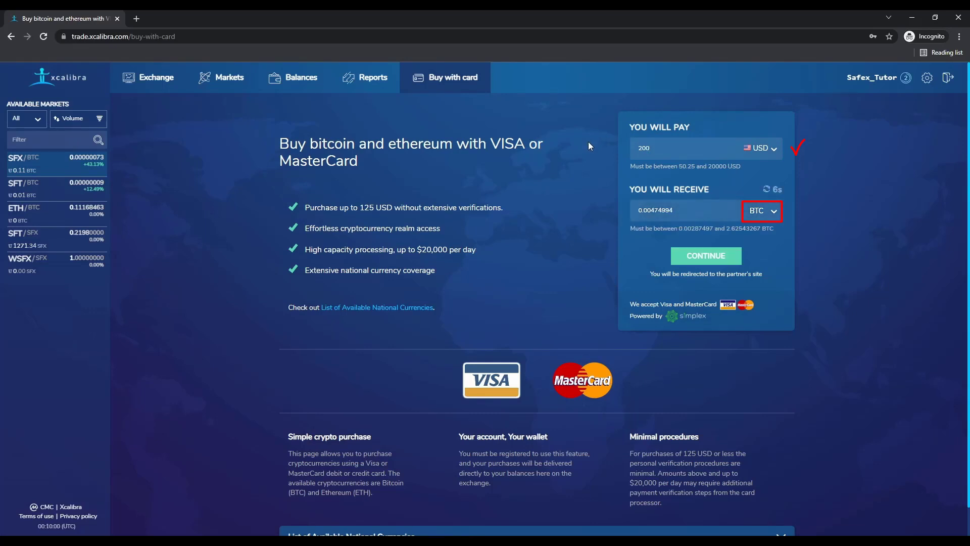
pyautogui.click(714, 257)
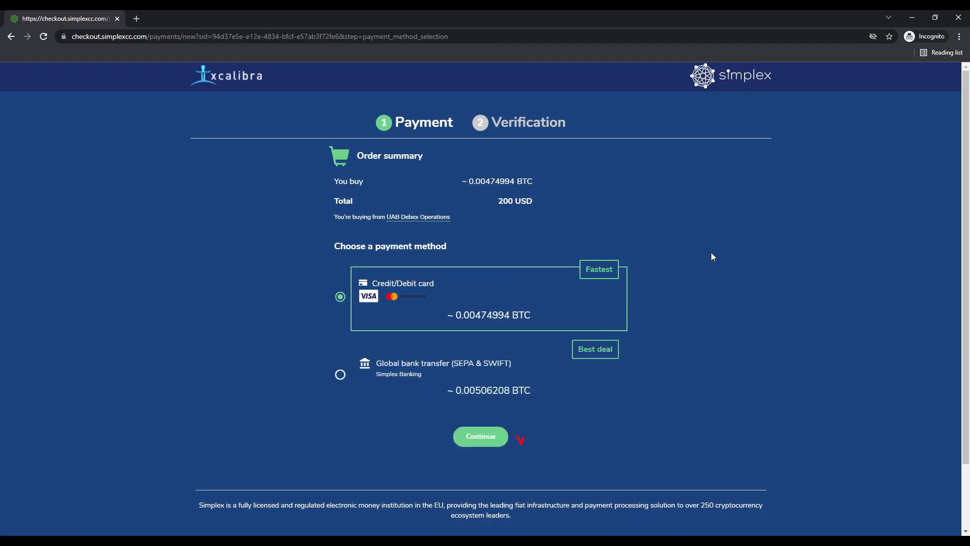
# Continue with credit/debit card as the payment method, fill in the card details including number and security code, and accept the terms.
pyautogui.click(481, 438)
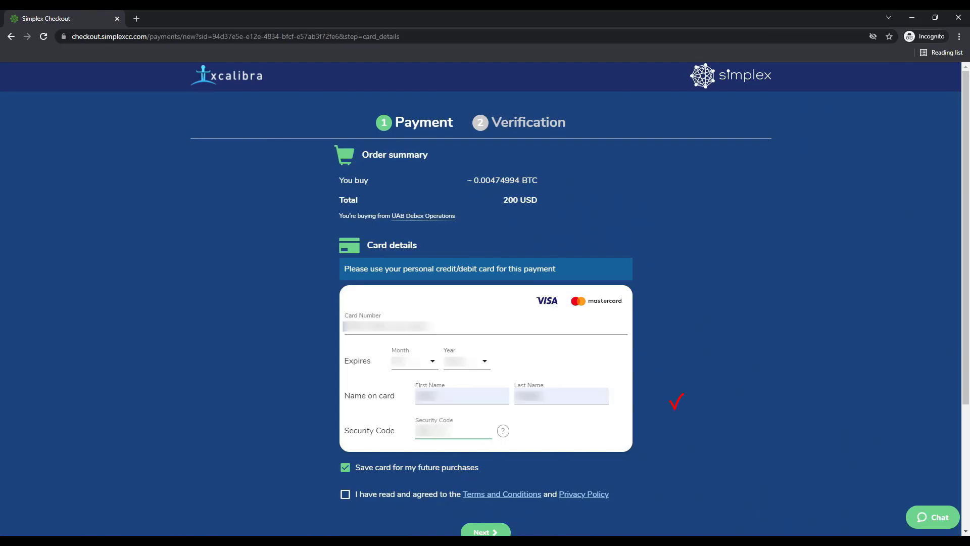
pyautogui.click(345, 493)
pyautogui.scroll(-1, 488, 482)
pyautogui.click(486, 481)
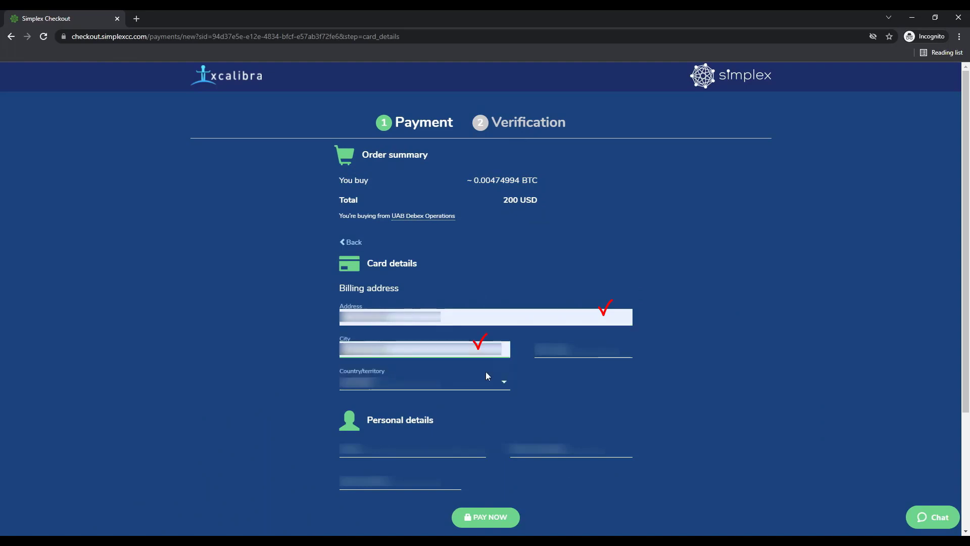
# Complete the billing address and personal details, then submit the payment in the local currency, 283.5 AUD.
pyautogui.scroll(-2, 505, 383)
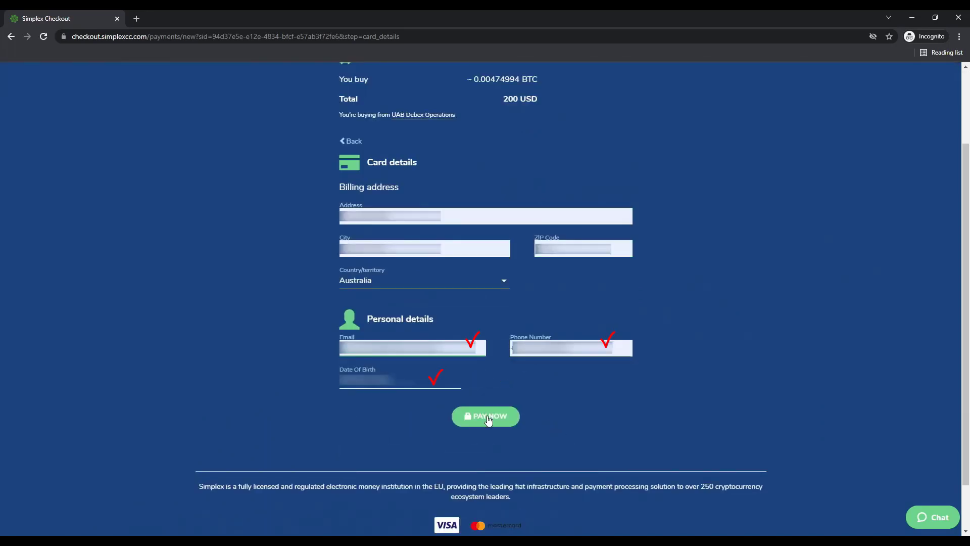
pyautogui.click(487, 417)
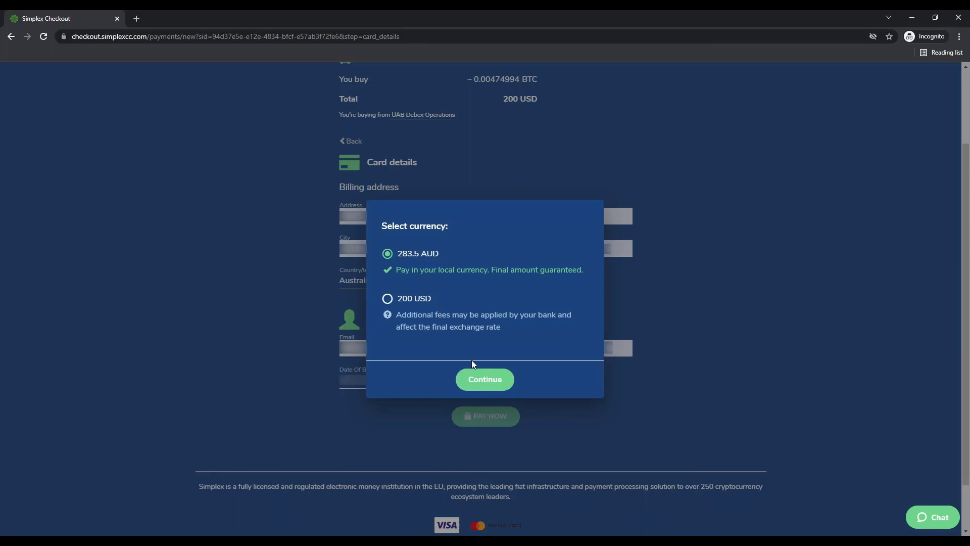
pyautogui.click(490, 382)
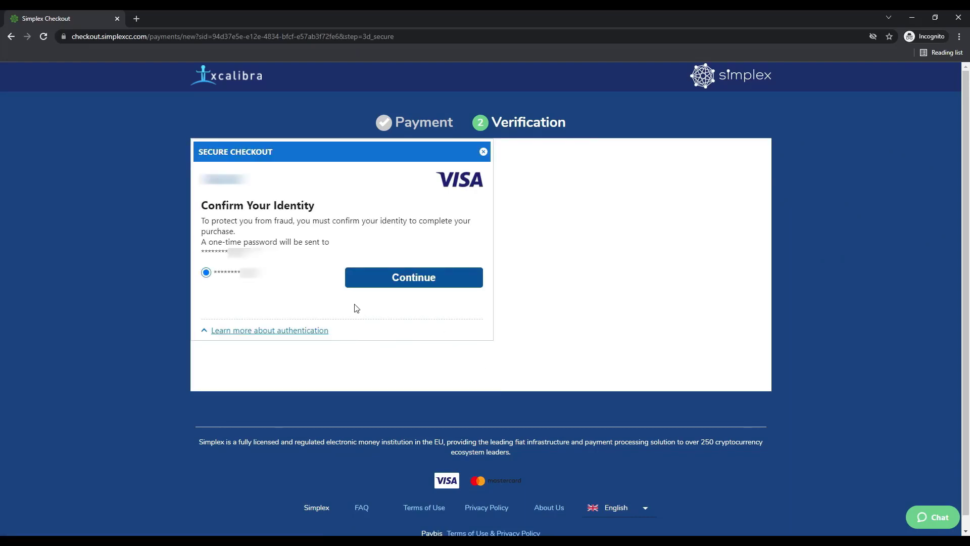
# Verify the card payment with the one-time password sent to the selected contact and return to xCalibra.
pyautogui.click(423, 281)
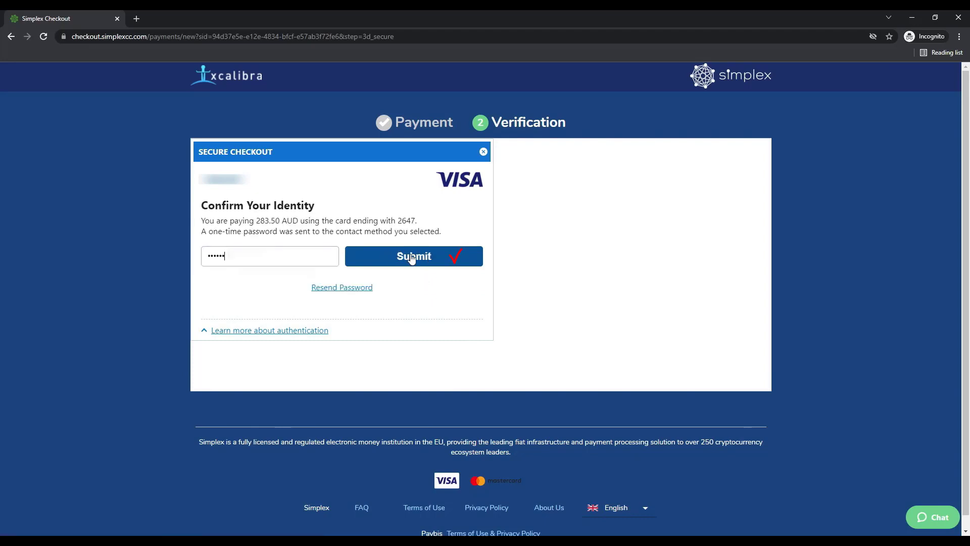
pyautogui.click(411, 256)
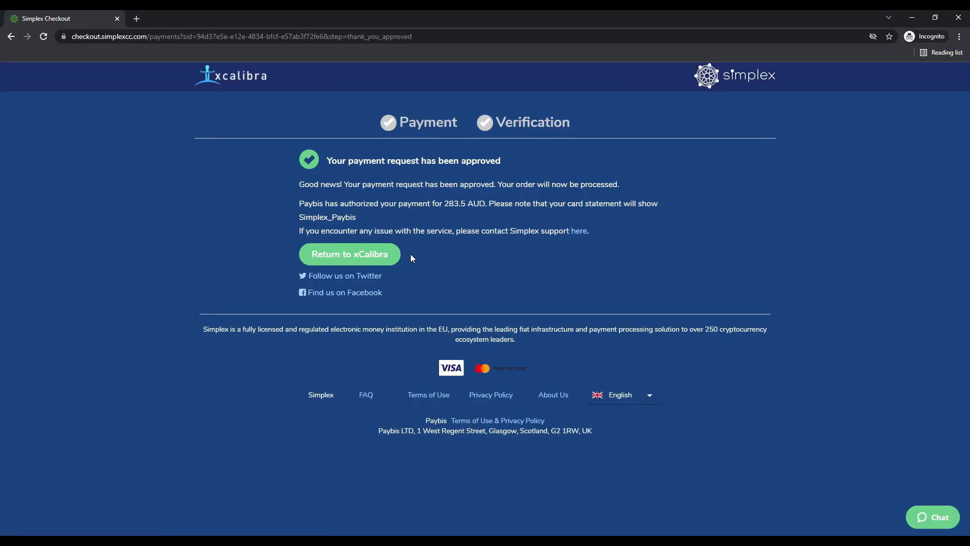
pyautogui.click(369, 256)
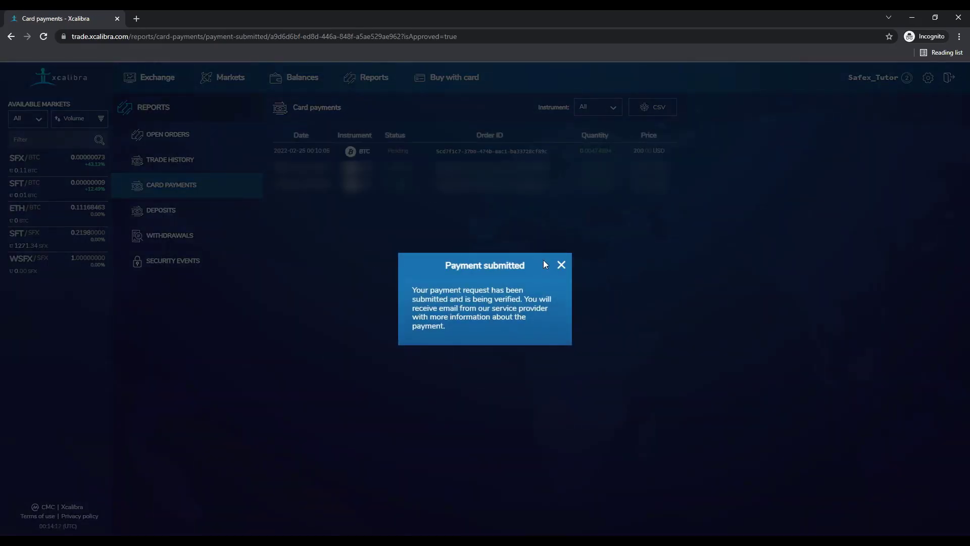
# Dismiss the payment notice and open Bitcoin's deposit page from the account balances to check the deposit.
pyautogui.click(561, 264)
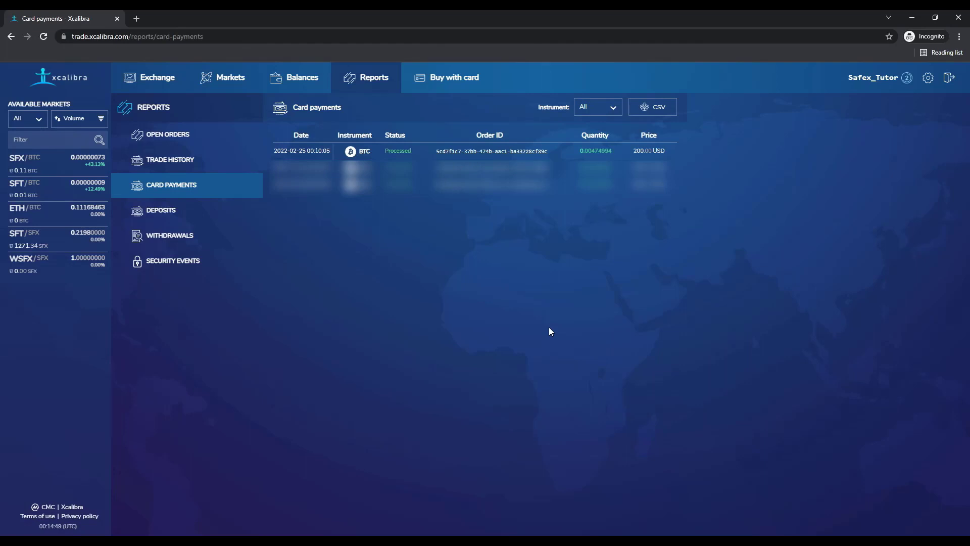
pyautogui.click(301, 78)
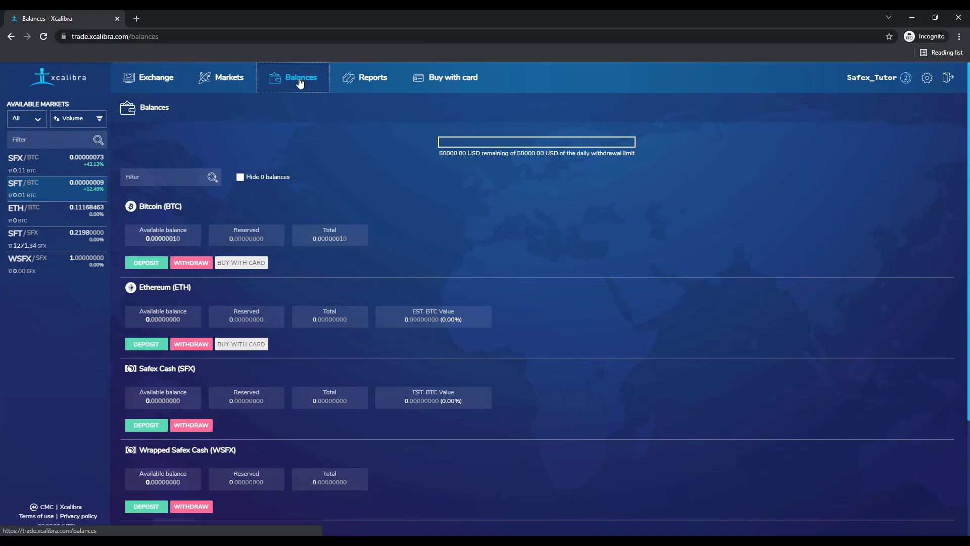
pyautogui.click(147, 262)
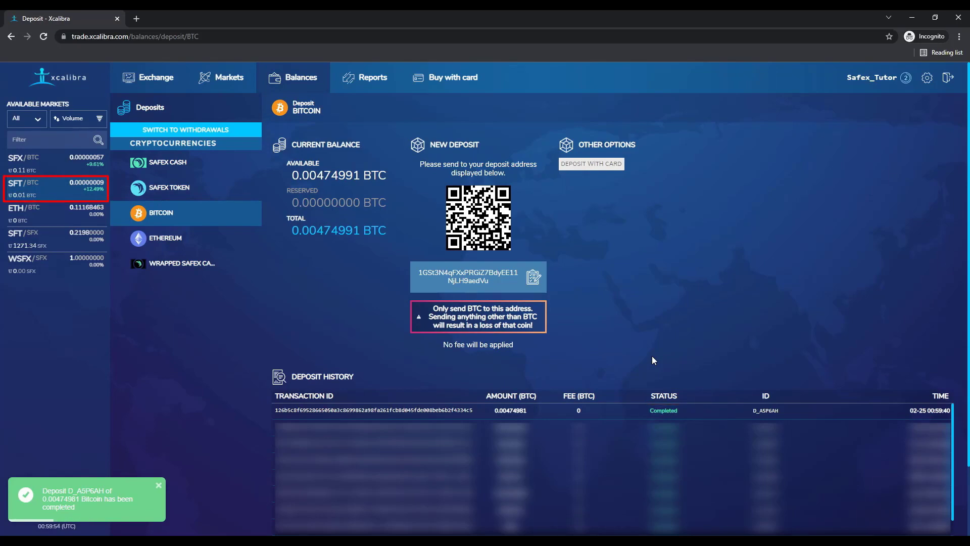
# In the SFT/BTC market, place and confirm a limit buy order for the maximum amount, 59225 SFT, at 0.00000008 BTC.
pyautogui.click(30, 186)
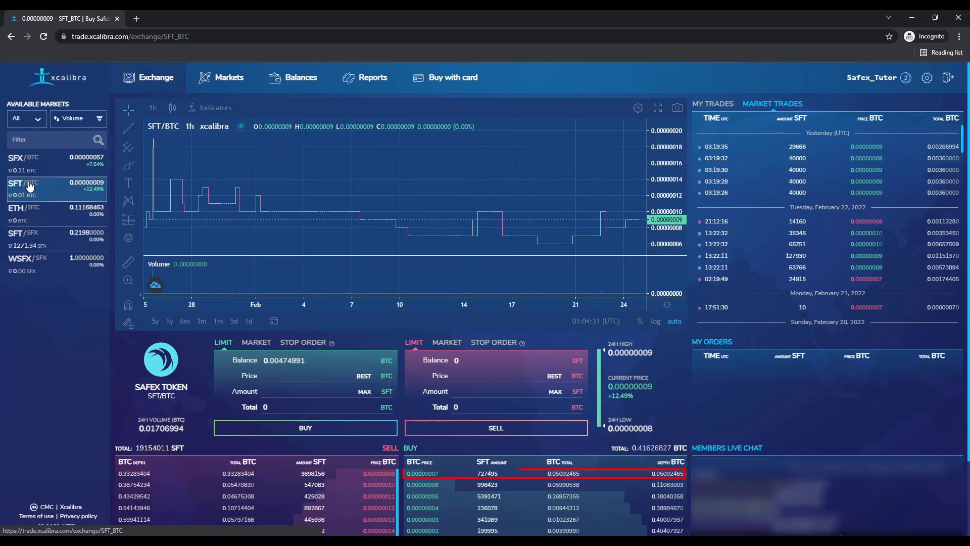
pyautogui.click(365, 391)
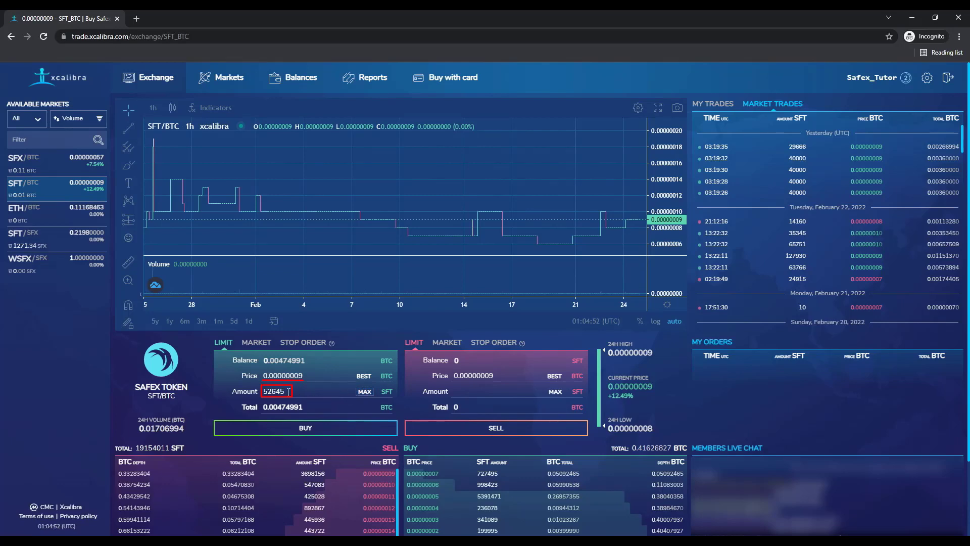
pyautogui.click(440, 473)
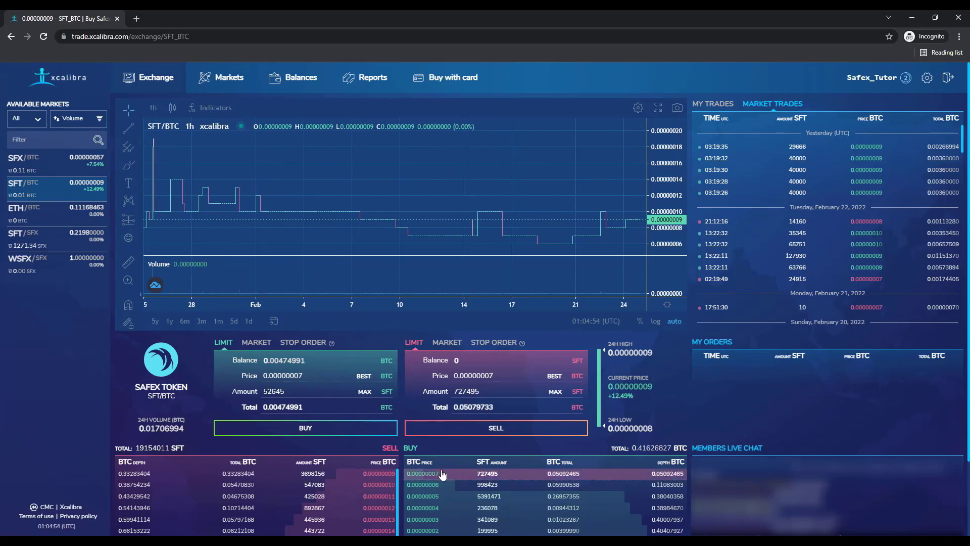
pyautogui.click(366, 393)
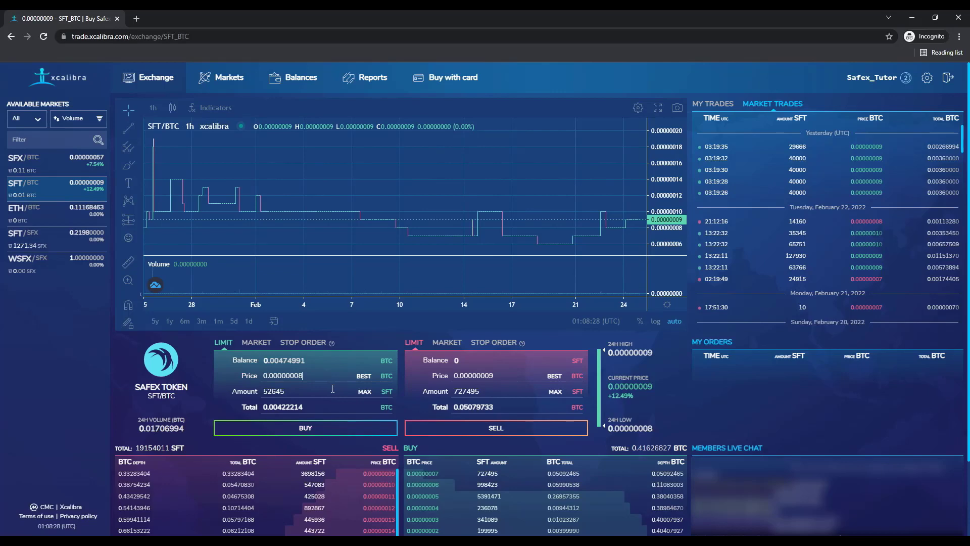
pyautogui.click(364, 392)
pyautogui.click(307, 428)
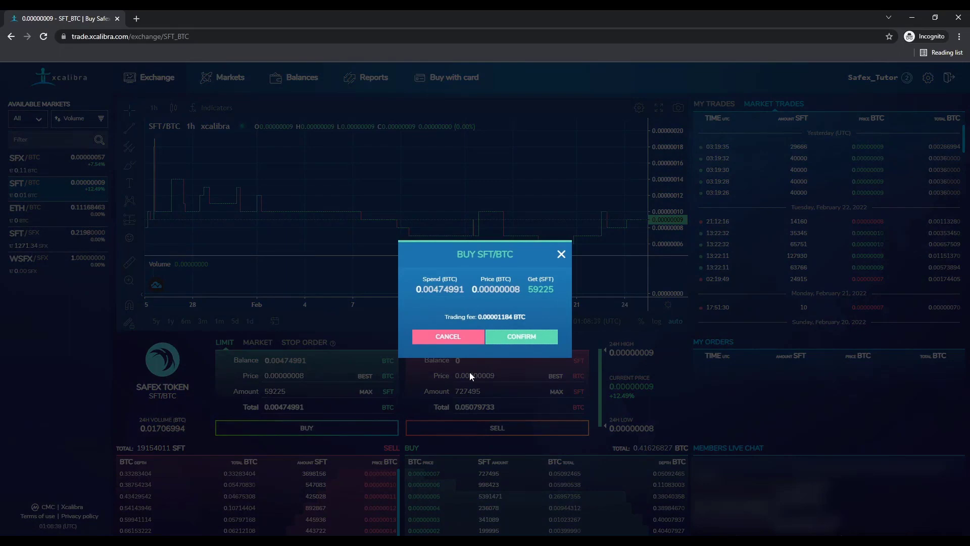
pyautogui.click(523, 338)
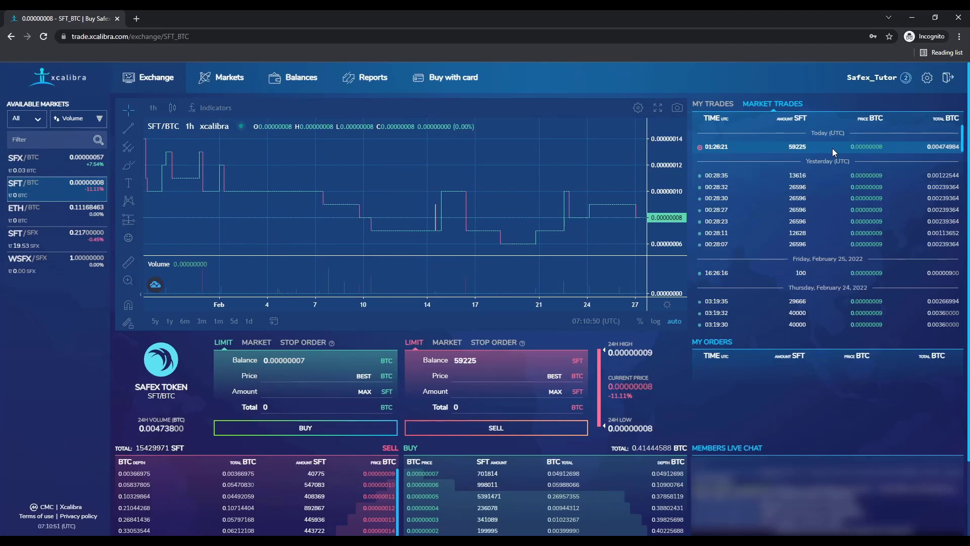
# Open the withdrawal form for Safex Token (SFT) from the account balances.
pyautogui.click(274, 81)
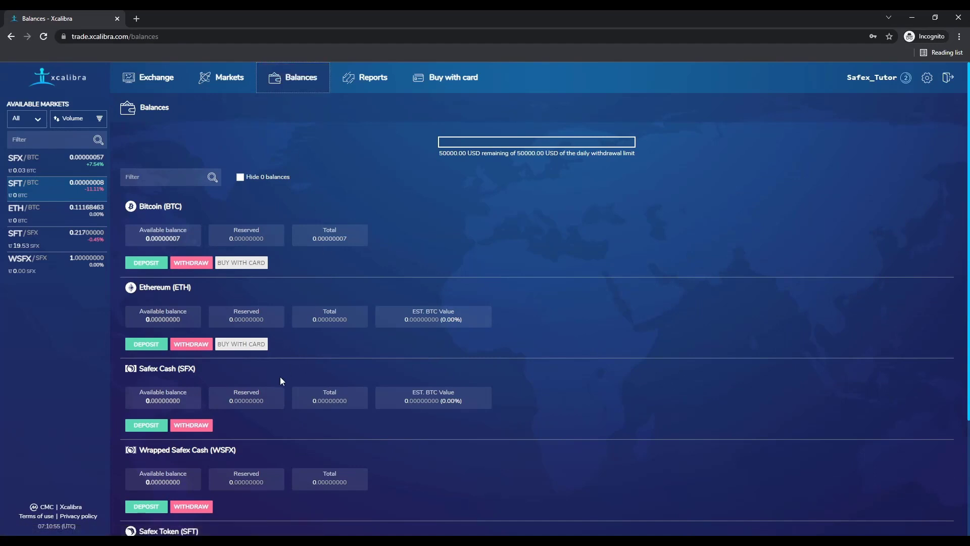
pyautogui.scroll(-3, 259, 388)
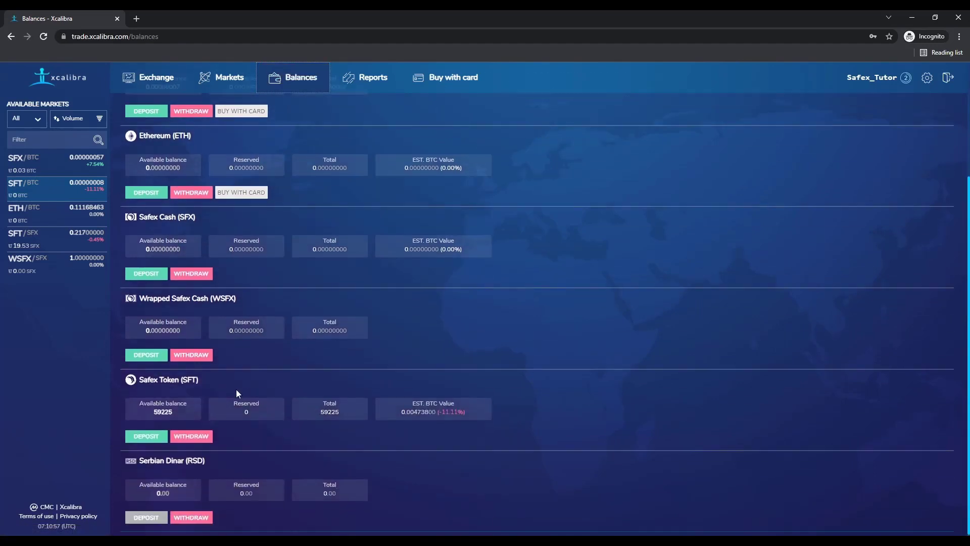
pyautogui.click(197, 434)
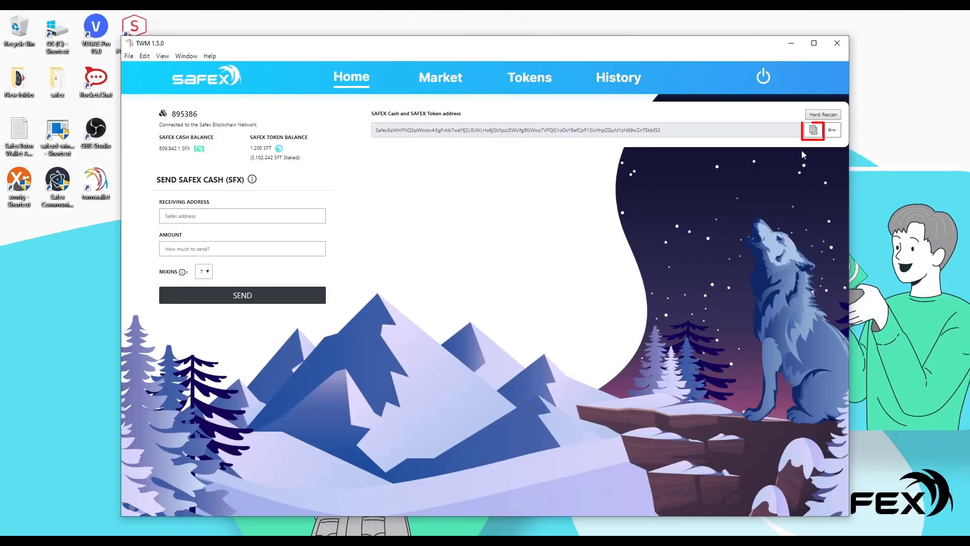
# Copy the Safex address from the TWM wallet, paste it as the SFT target address on xCalibra, and withdraw the maximum amount.
pyautogui.click(812, 130)
pyautogui.click(551, 276)
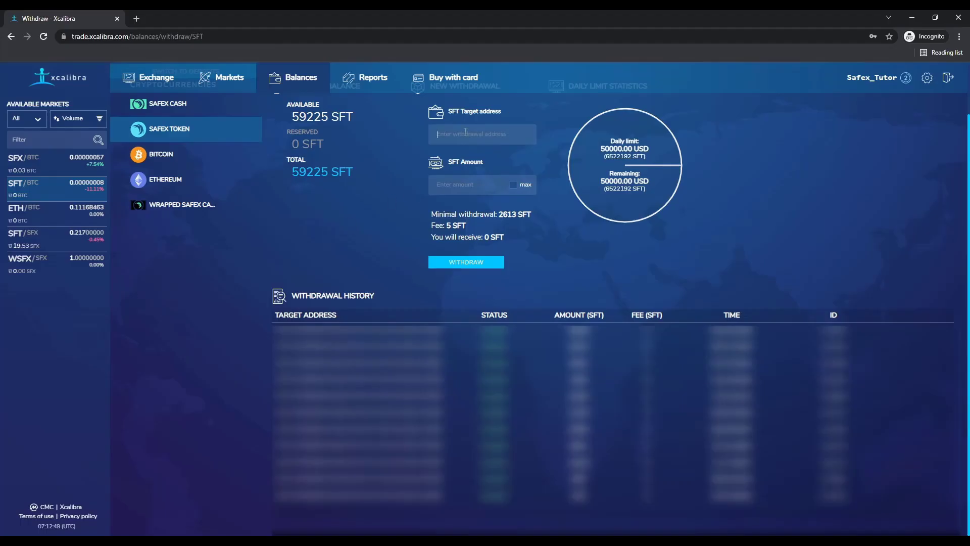
pyautogui.rightClick(464, 135)
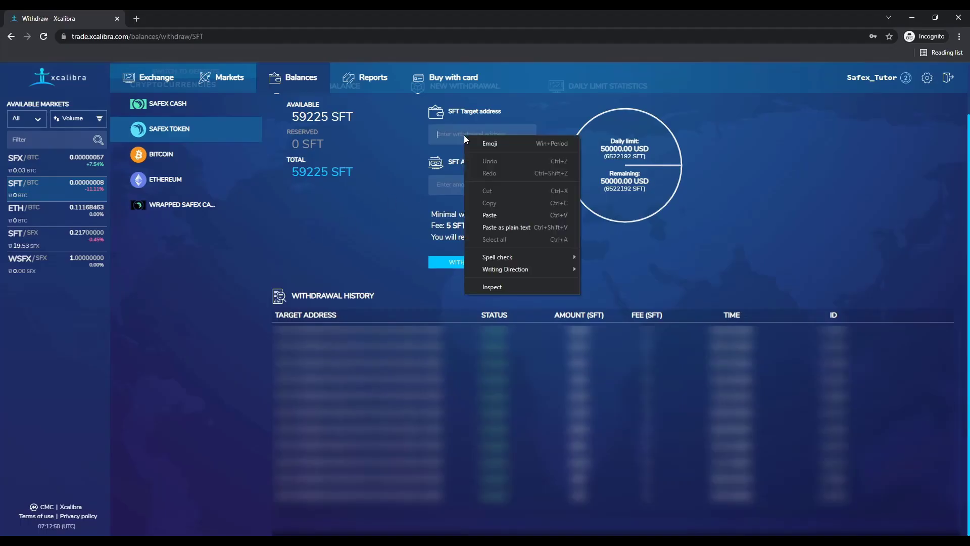
pyautogui.click(498, 212)
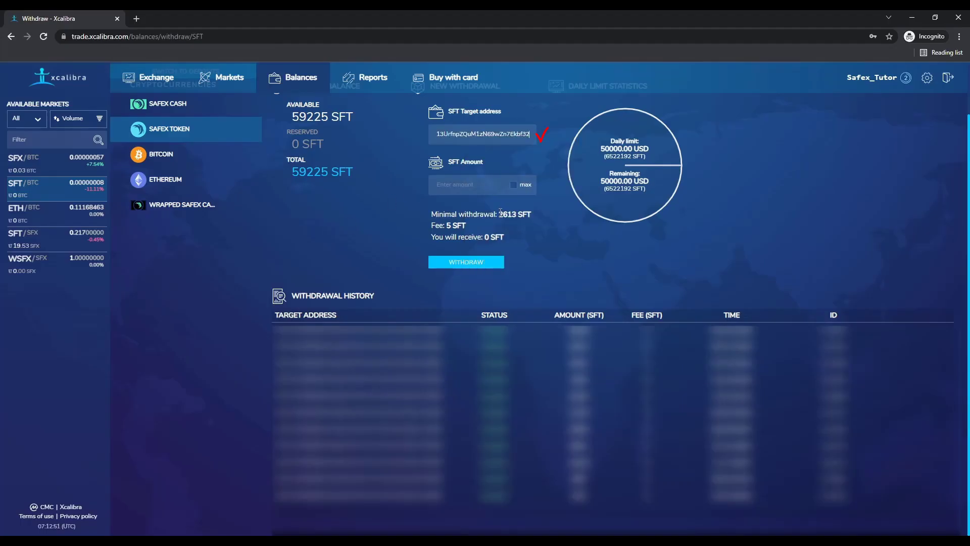
pyautogui.click(513, 184)
pyautogui.click(470, 263)
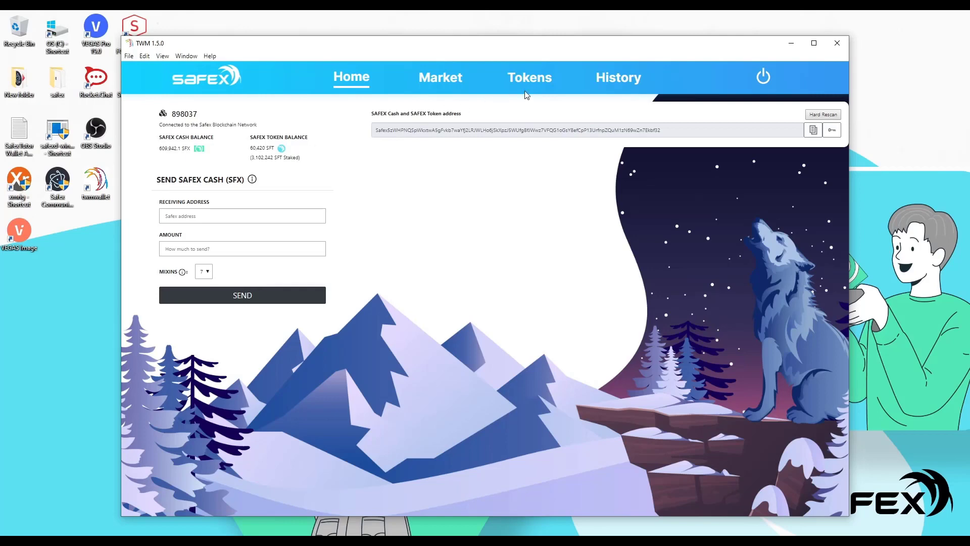
# Check the TWM wallet's transaction history for the incoming SFT transfer and return to the wallet's home page.
pyautogui.click(620, 81)
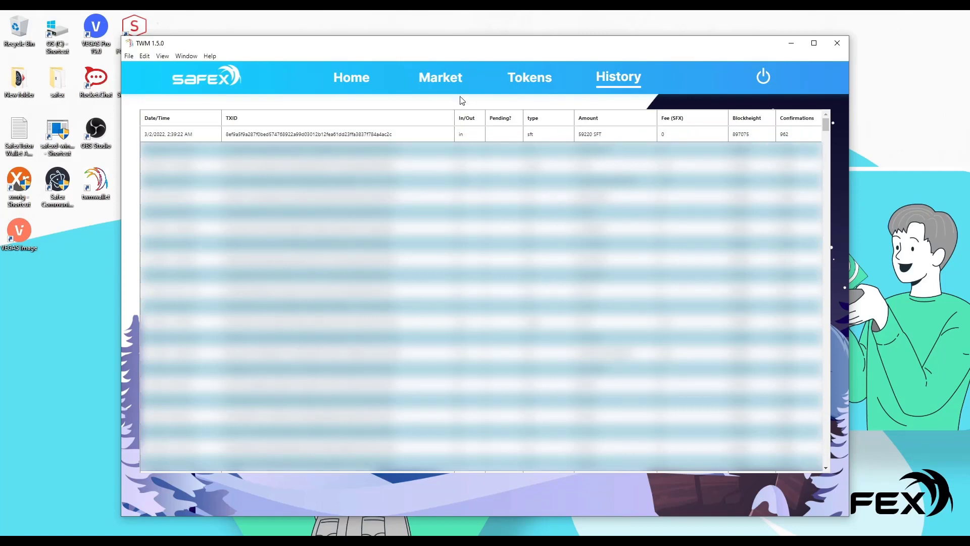
pyautogui.click(355, 79)
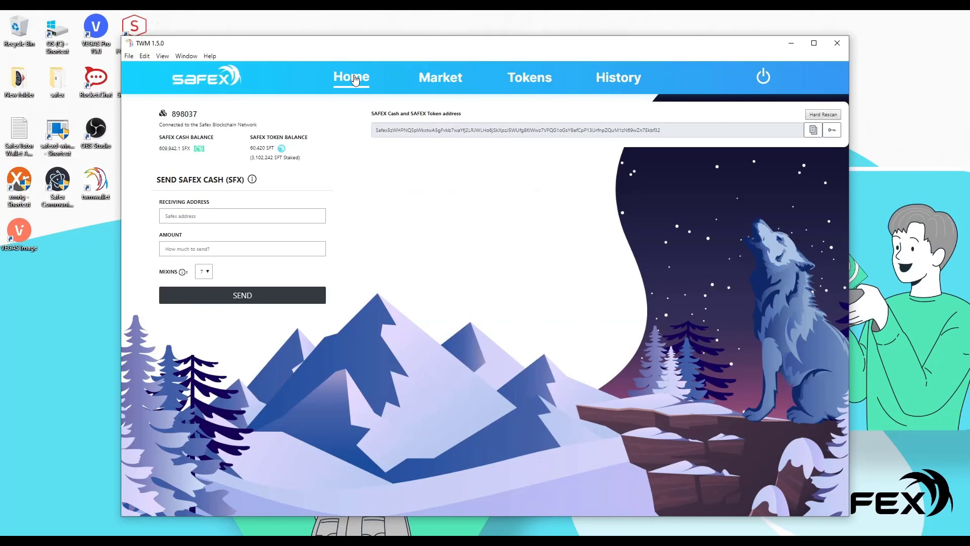